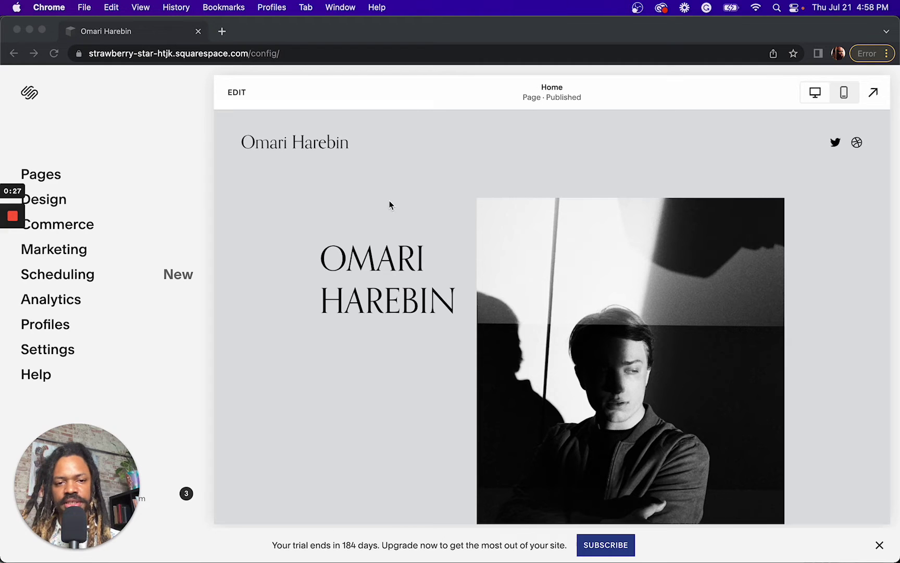
Step: Open Site Styles from the Design panel and look through the colour settings
click(417, 372)
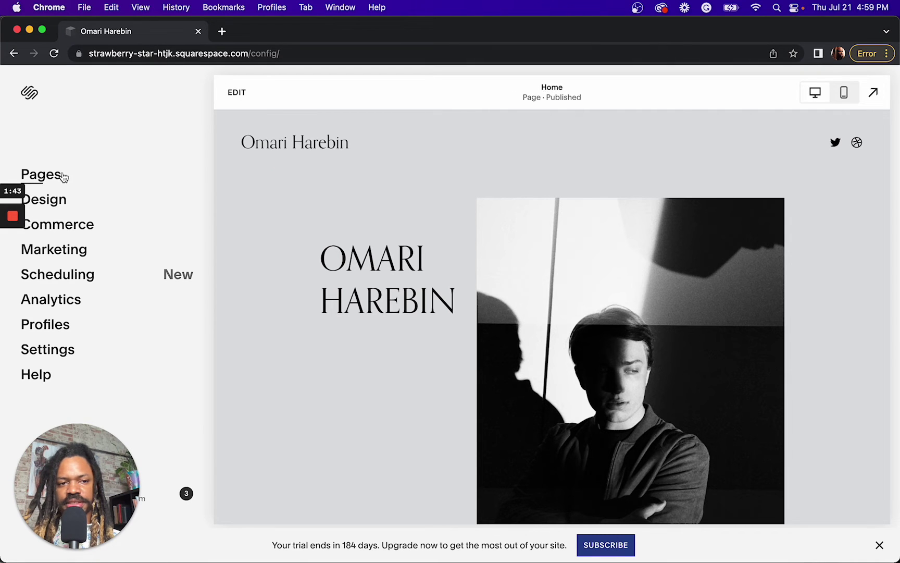
click(56, 200)
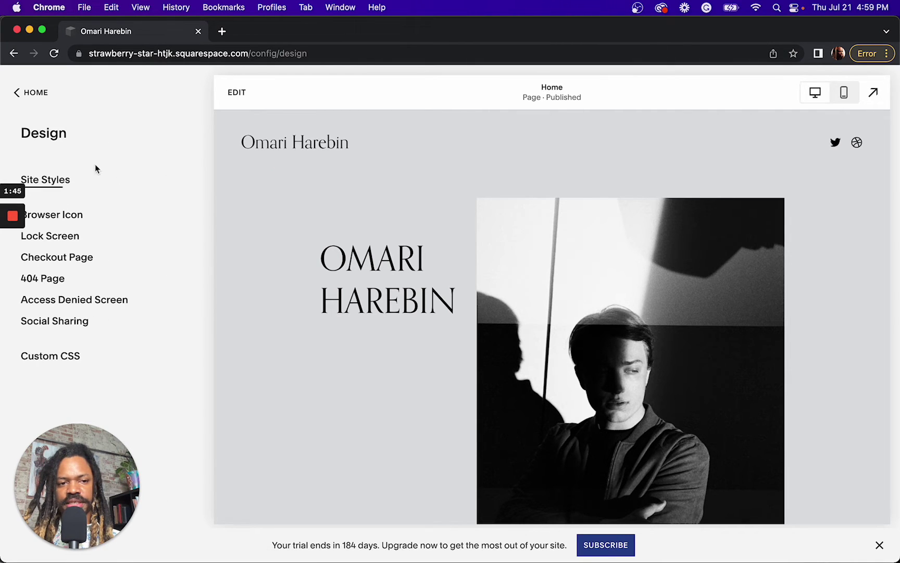
click(59, 181)
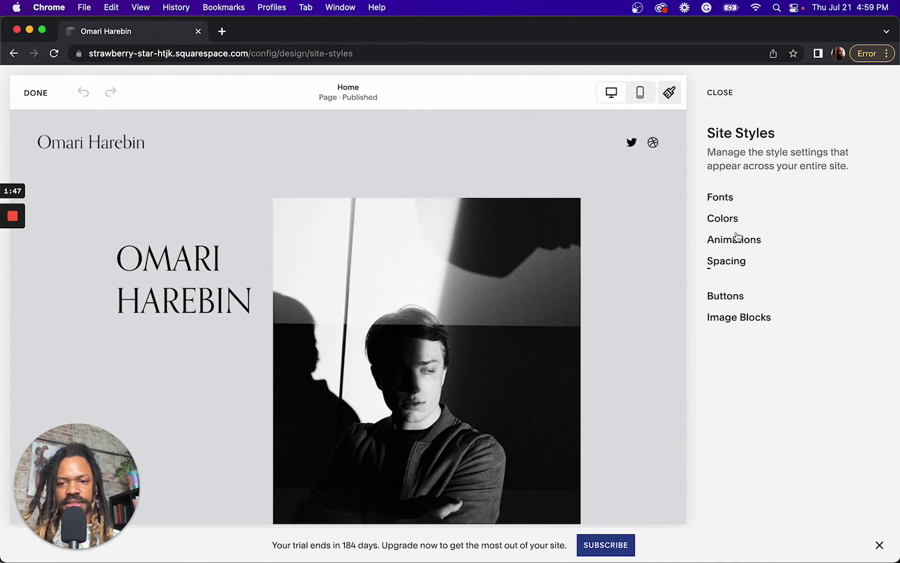
click(718, 223)
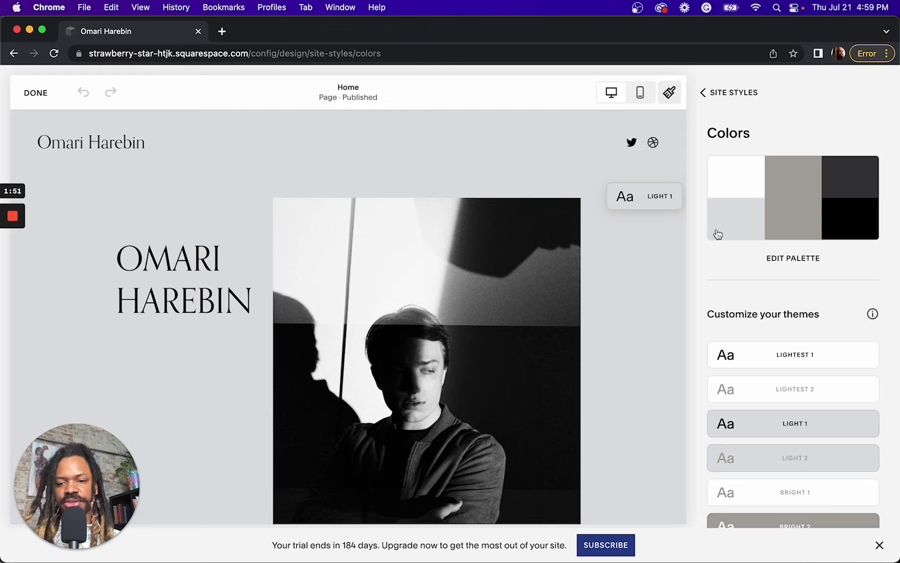
scroll(808, 458, down, 5)
scroll(792, 385, up, 5)
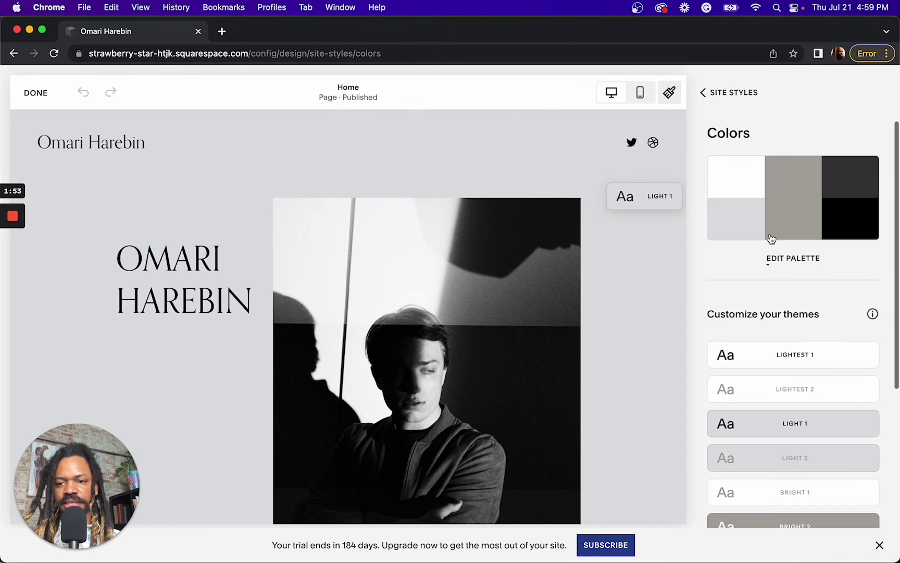
click(709, 94)
Step: Reset the font pack to its defaults in Fonts, then return to Site Styles
click(721, 197)
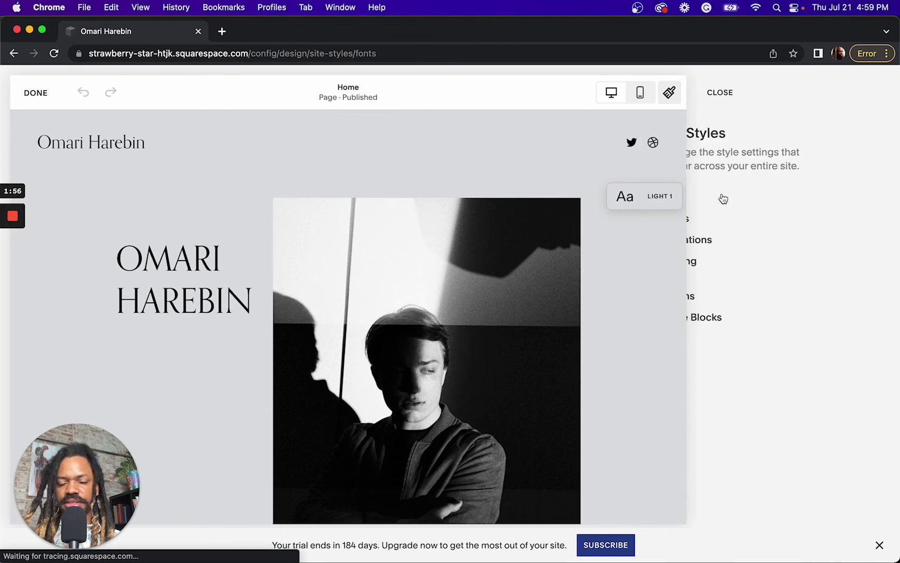
scroll(782, 357, down, 3)
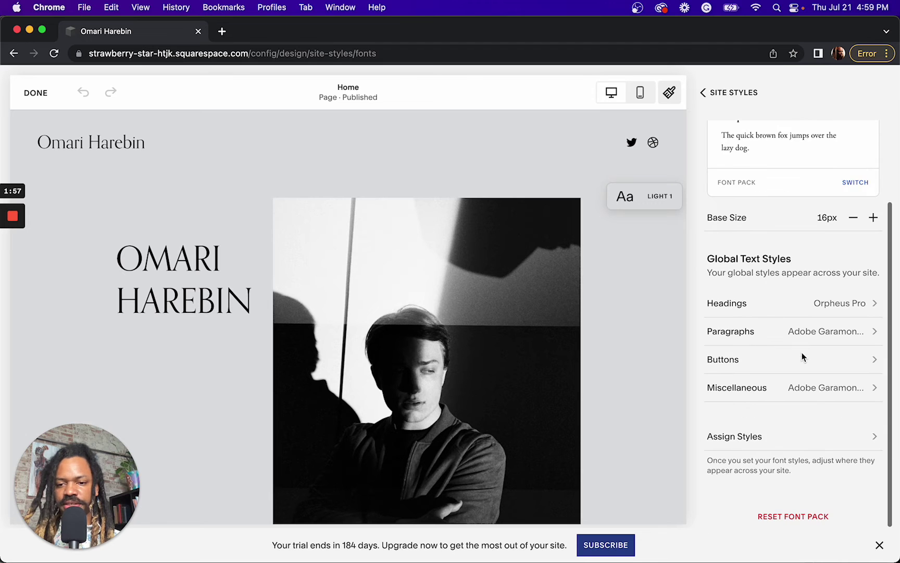
click(794, 518)
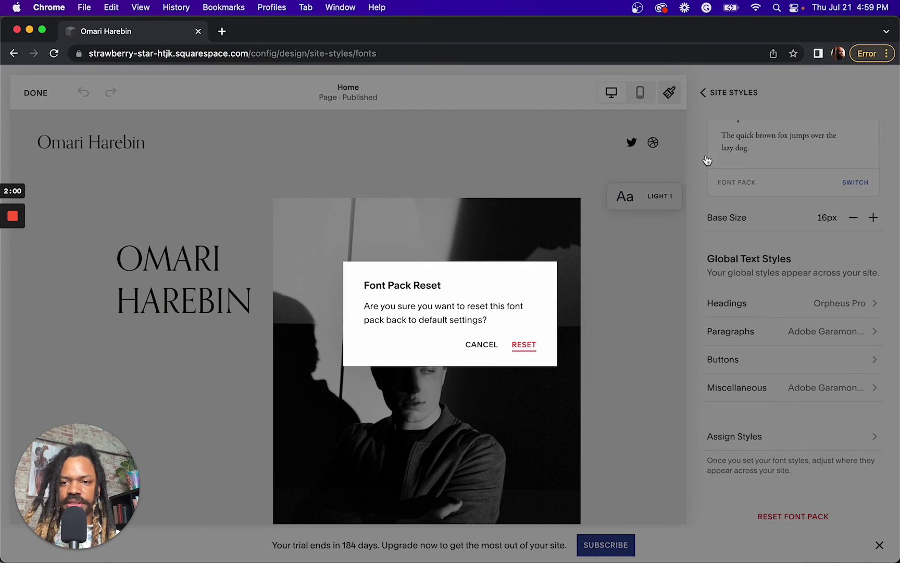
click(708, 94)
click(708, 94)
Step: Change the palette's grey swatch #A8A6A1 to gold #E2A60F
click(727, 222)
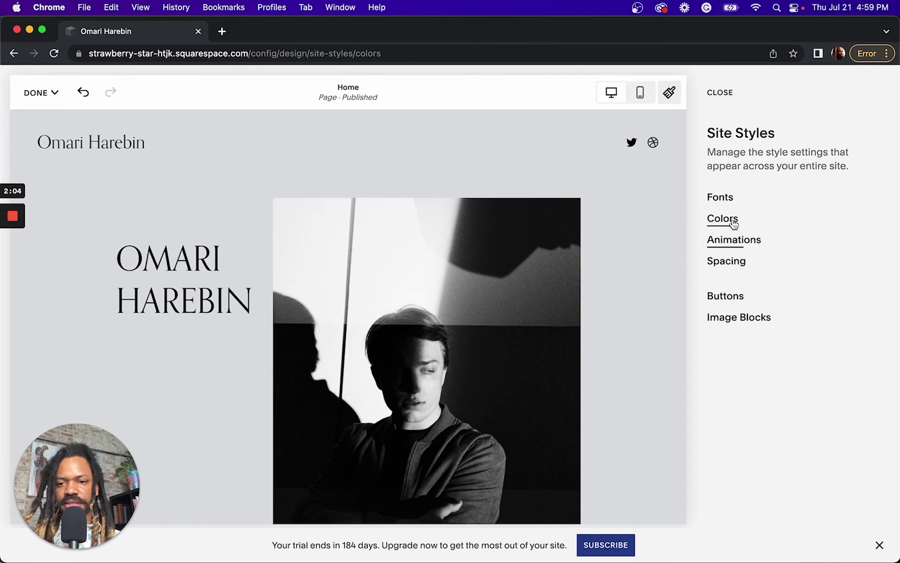
click(805, 261)
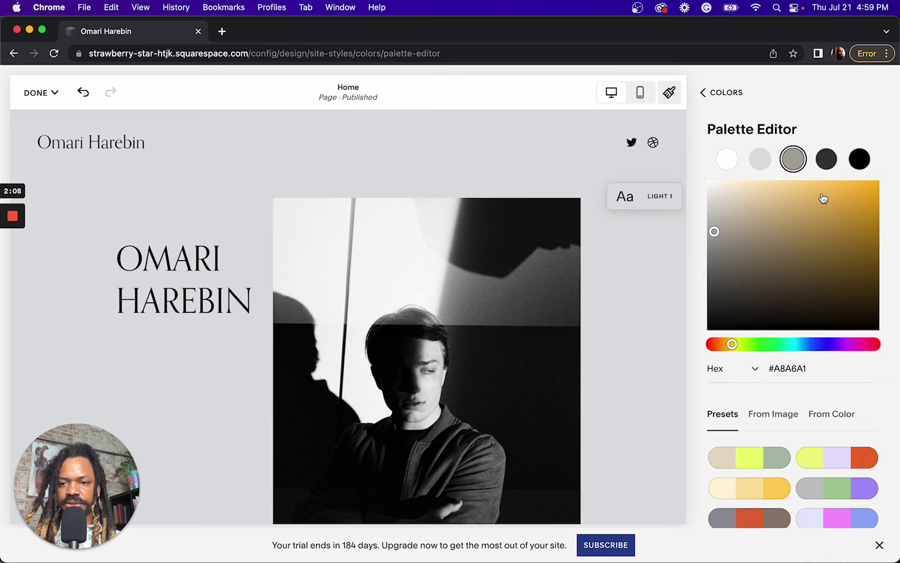
scroll(788, 267, down, 10)
scroll(788, 267, down, 2)
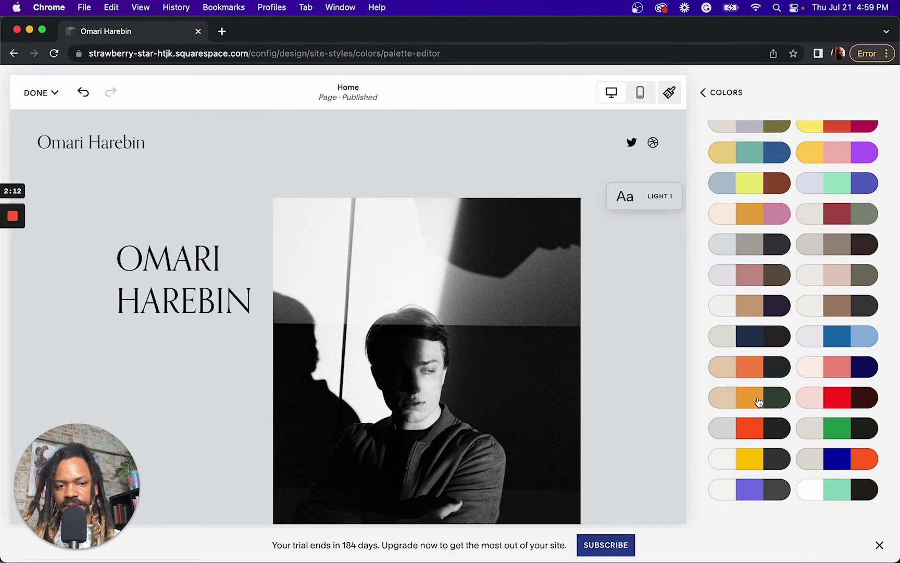
scroll(770, 377, up, 8)
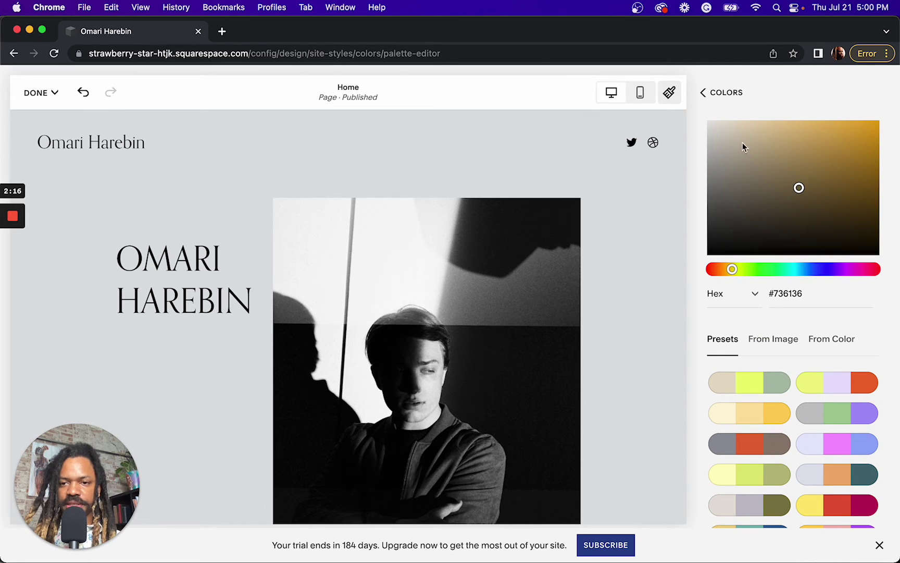
click(701, 93)
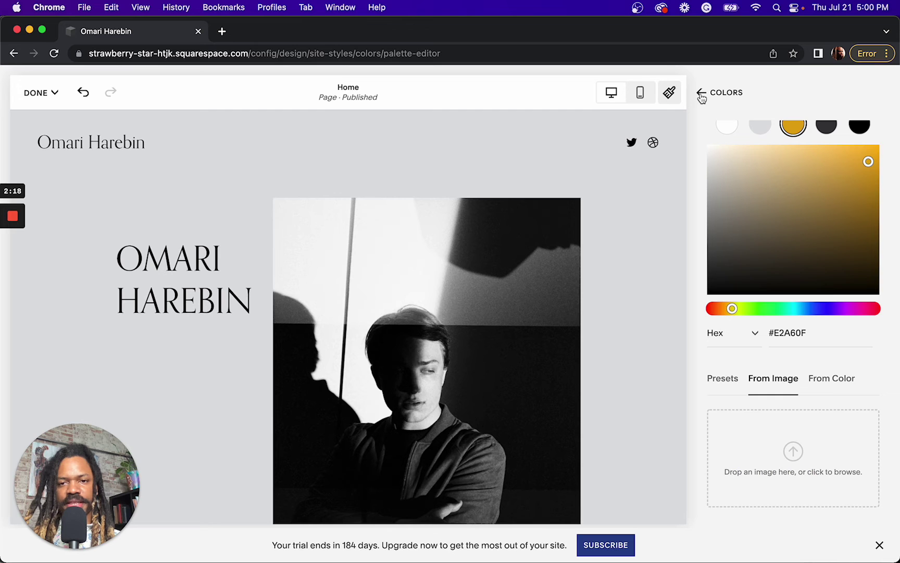
Step: Save the colour and font changes with DONE > Save, then return to the HOME menu
click(702, 96)
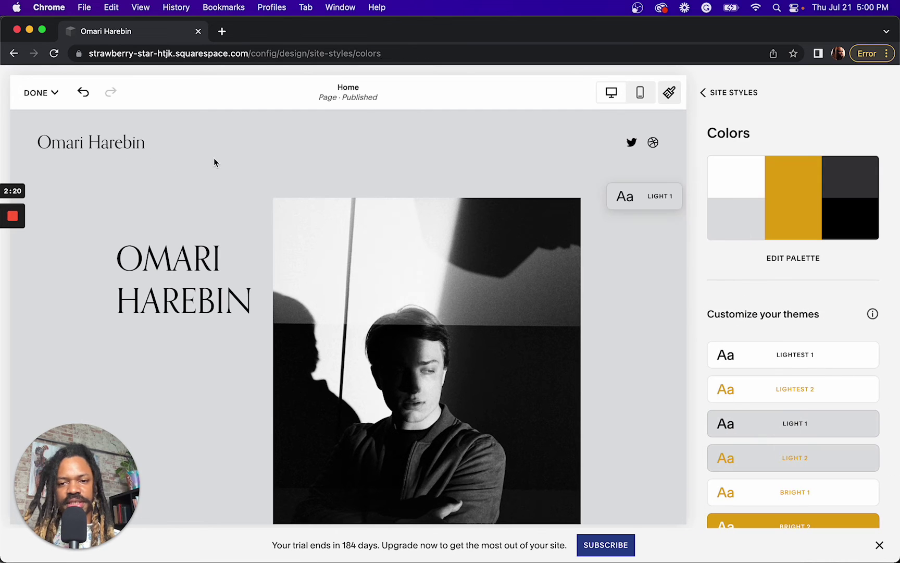
click(701, 97)
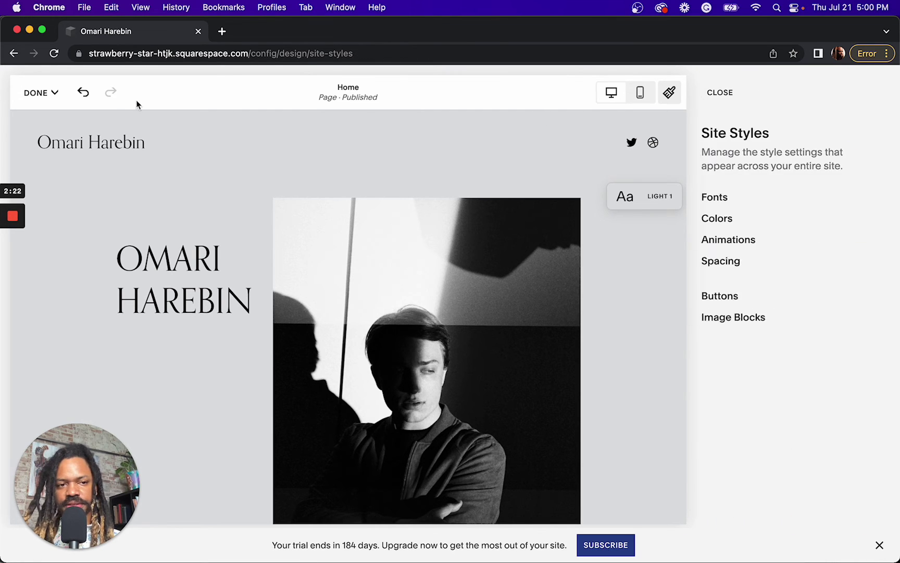
click(37, 92)
click(35, 134)
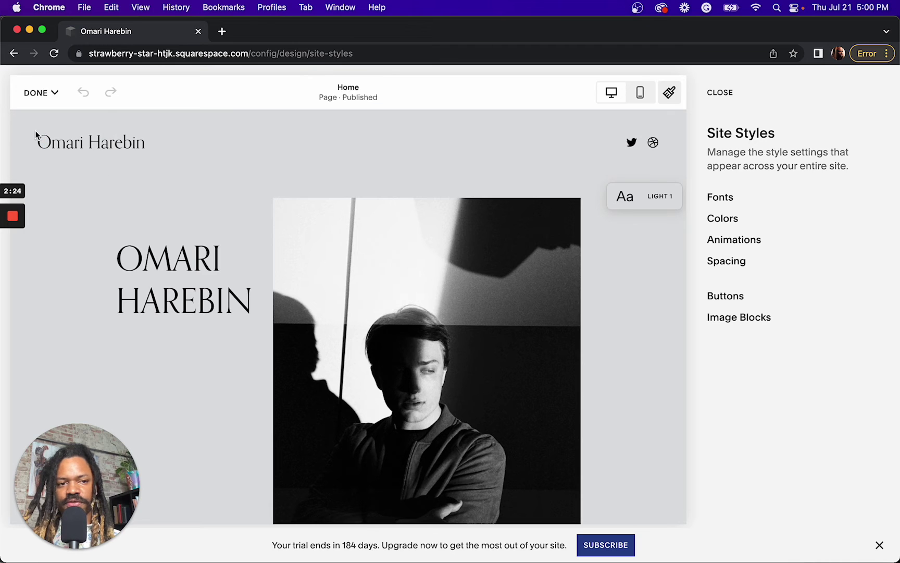
click(41, 92)
click(41, 129)
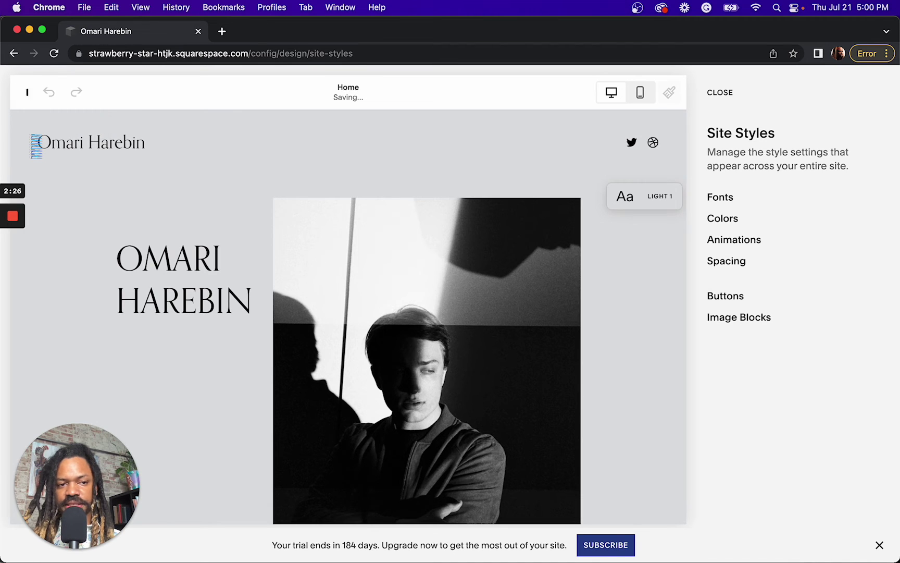
click(52, 92)
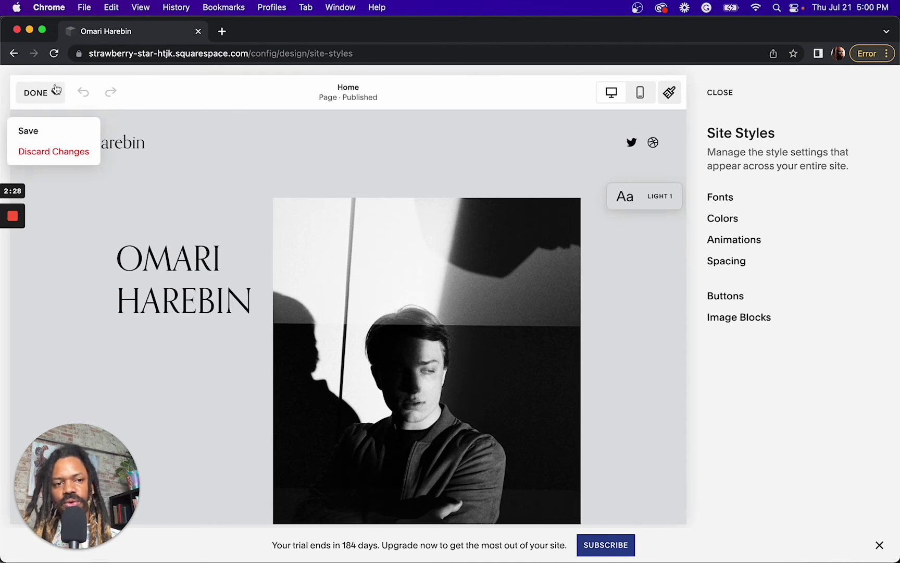
click(33, 135)
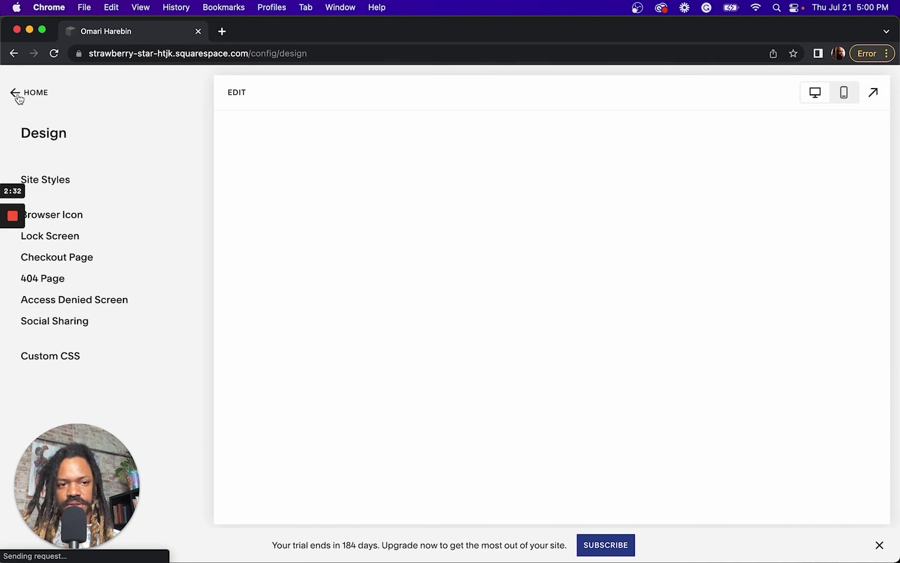
click(16, 93)
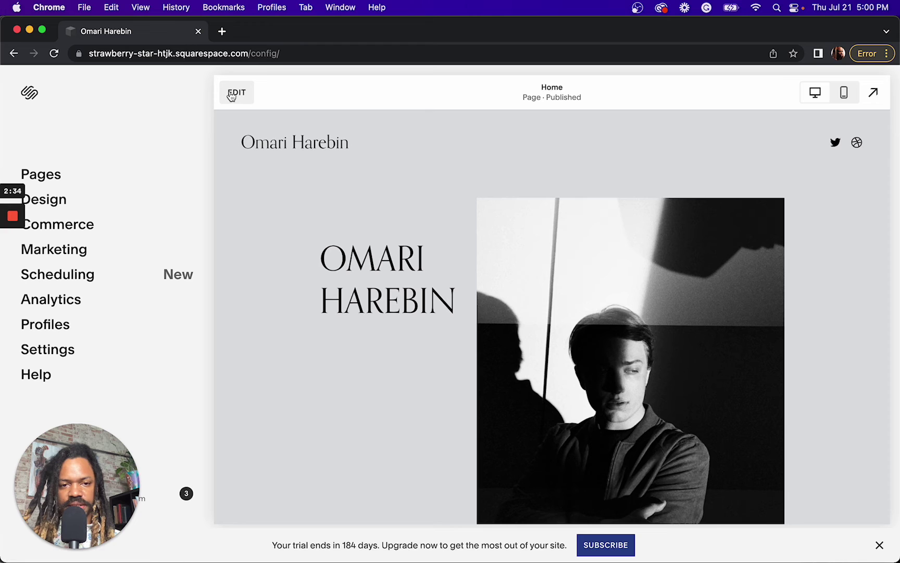
Step: Edit the home page, add a section below the header, and browse to the Products layouts
click(225, 94)
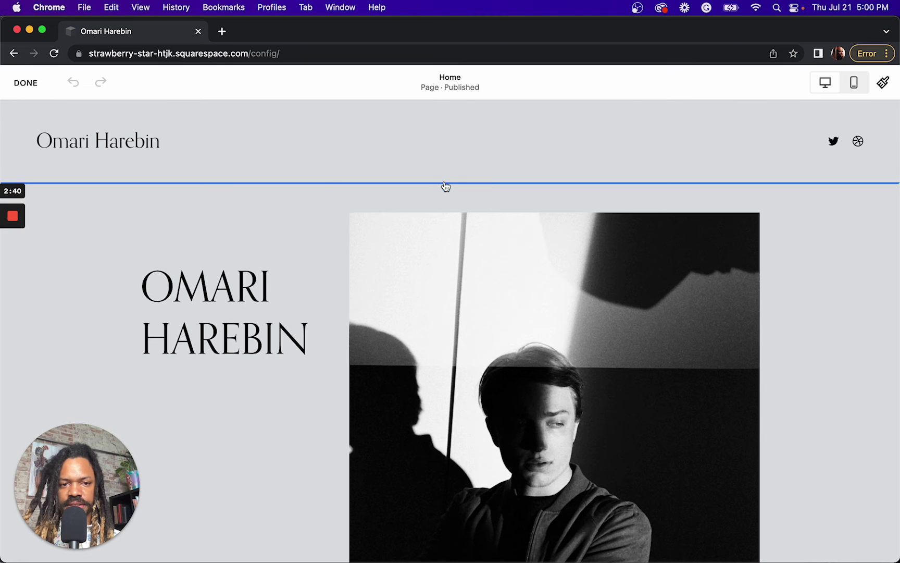
click(446, 186)
scroll(137, 344, down, 4)
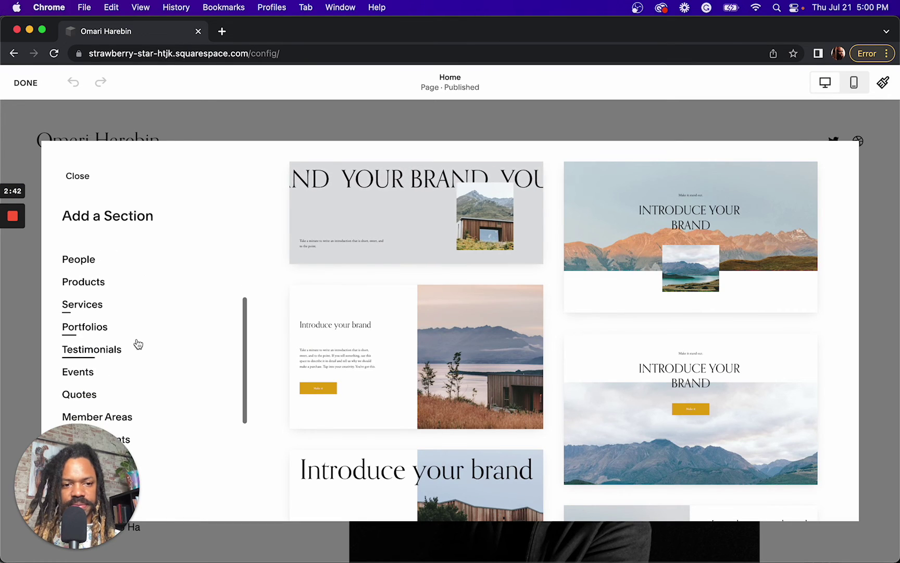
click(126, 305)
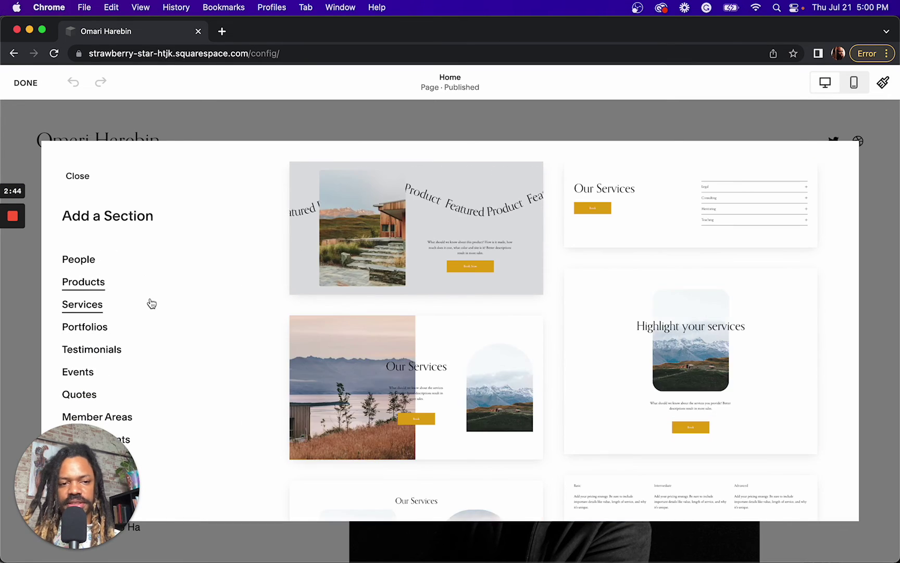
scroll(143, 326, up, 3)
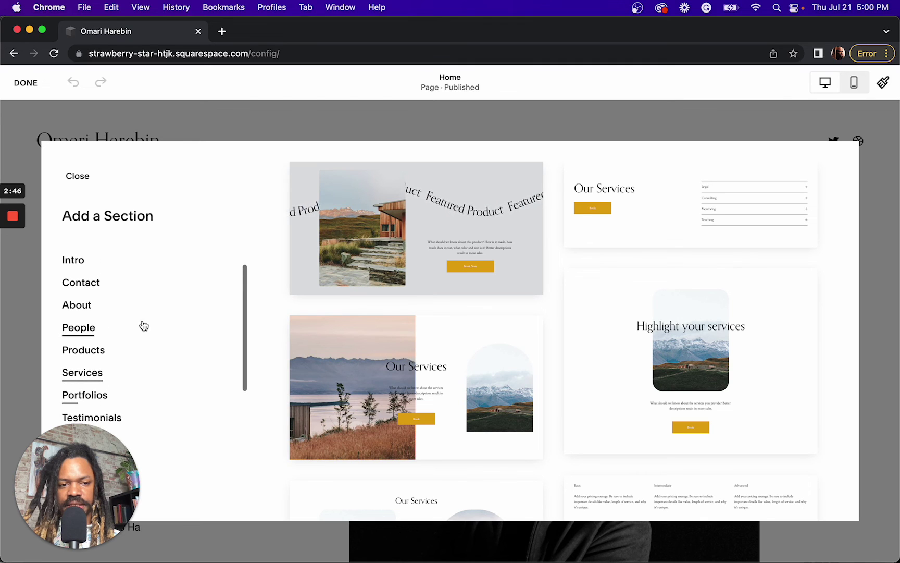
click(132, 324)
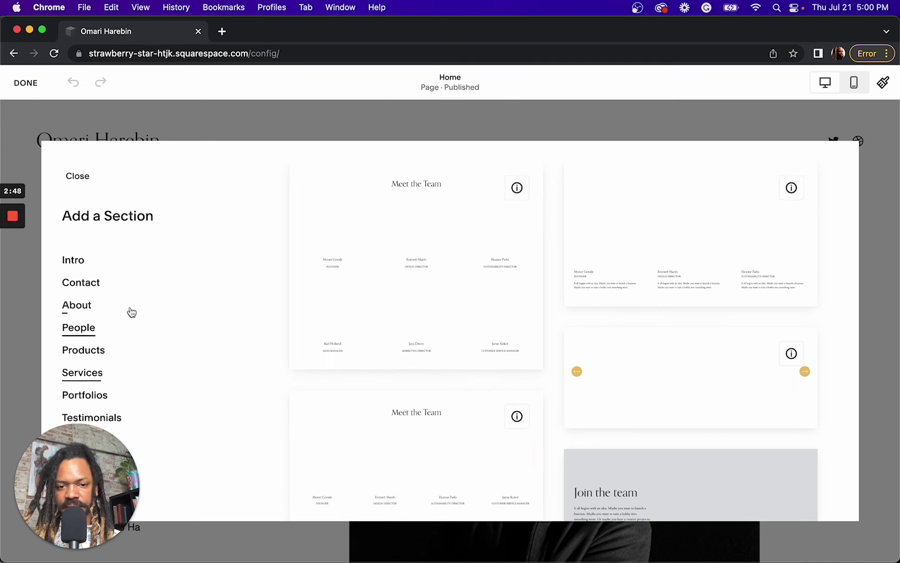
scroll(466, 279, down, 5)
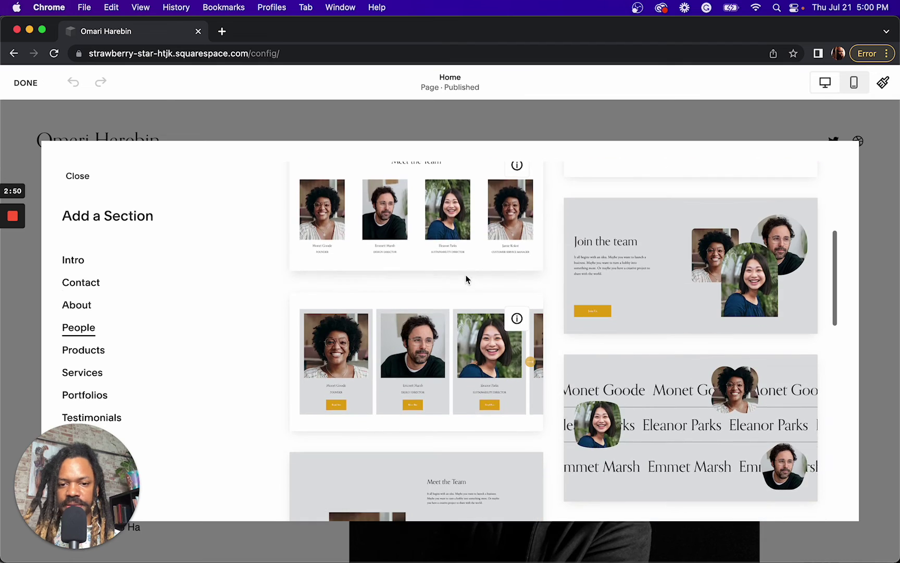
scroll(466, 276, down, 10)
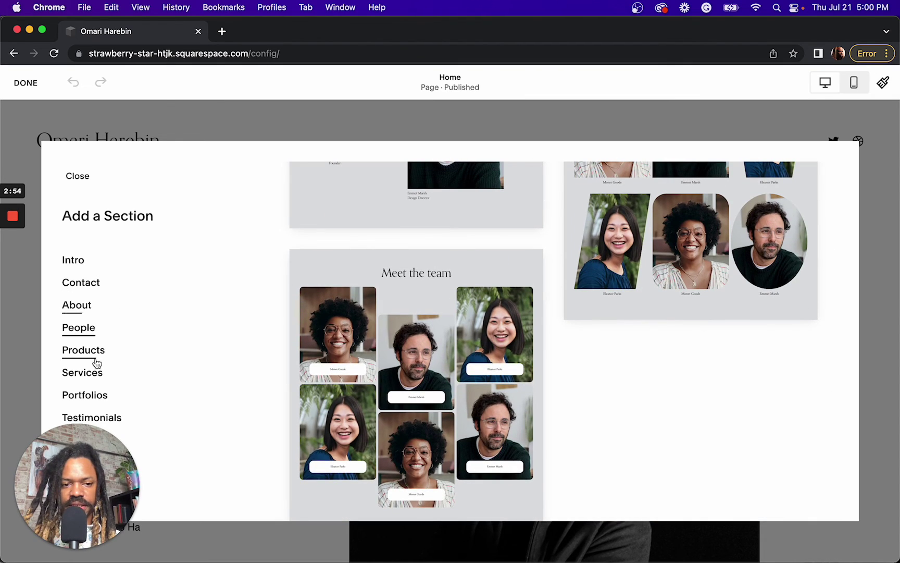
click(92, 358)
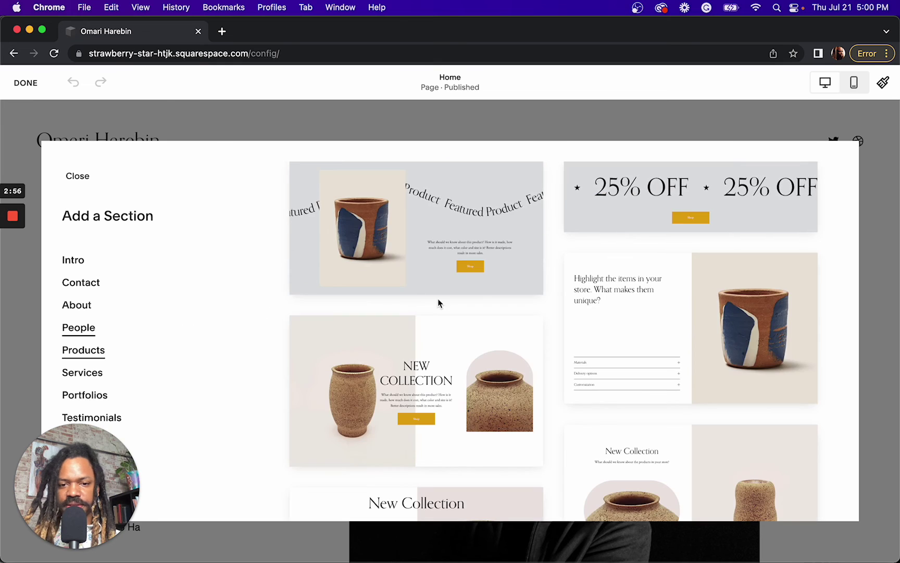
scroll(442, 354, down, 1)
scroll(441, 352, down, 5)
scroll(441, 352, up, 6)
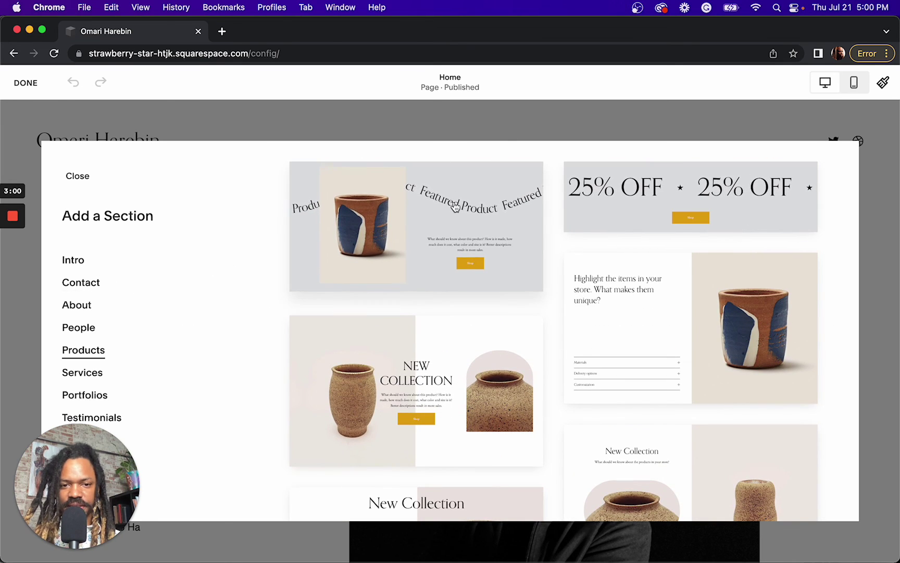
Step: Insert the Featured Product template showing the blue-painted pottery cup below the header
click(641, 208)
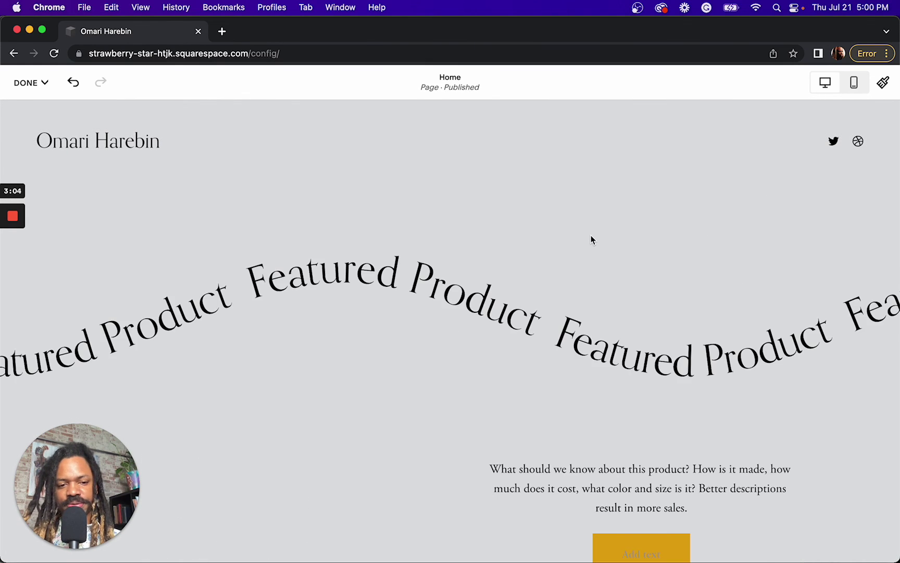
mouse_move(591, 237)
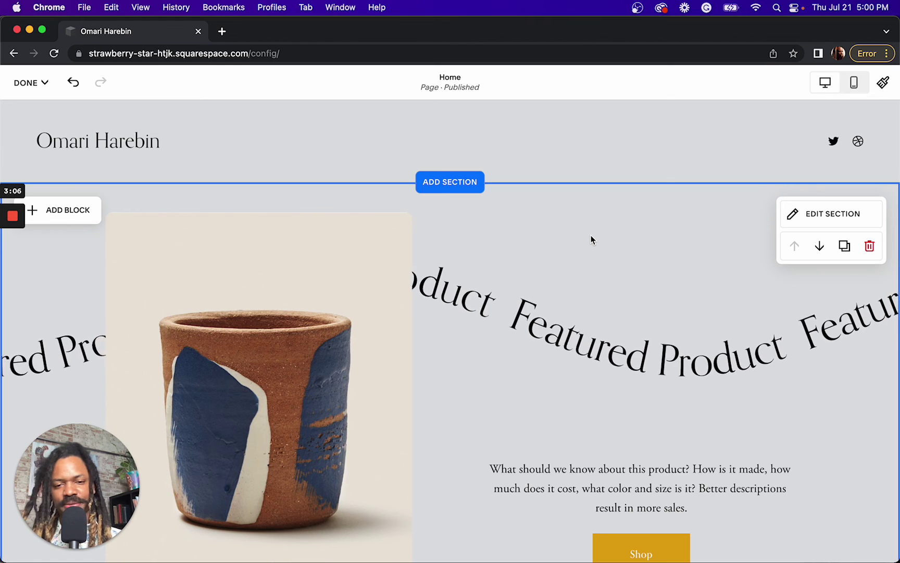